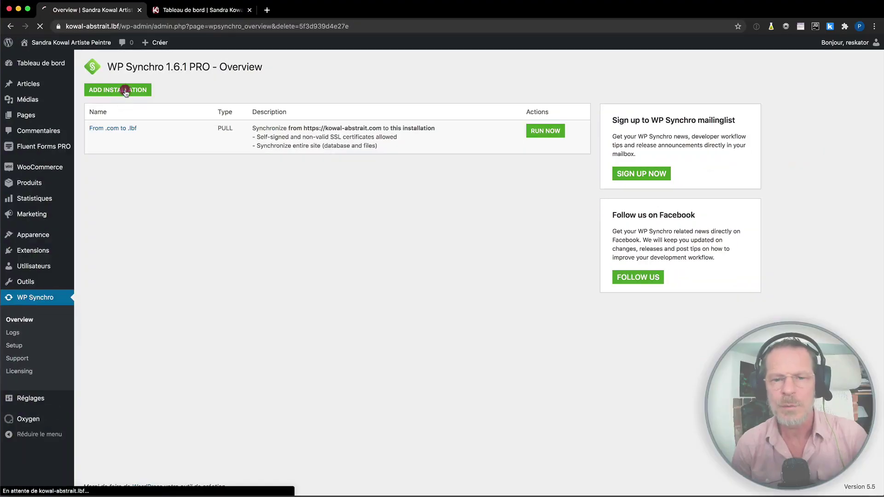
- Add a new WP Synchro installation and name it "From .lbf to dev3"
{"action": "left_click", "coordinate": [126, 92]}
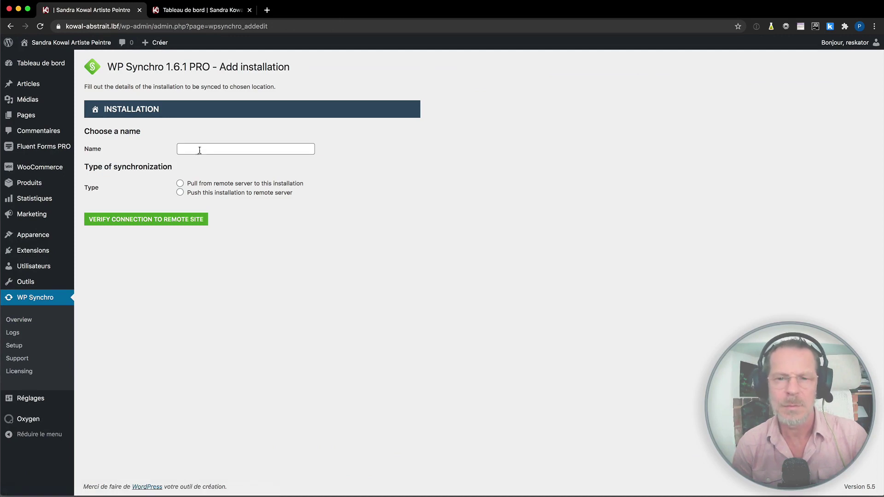
{"action": "left_click", "coordinate": [199, 150]}
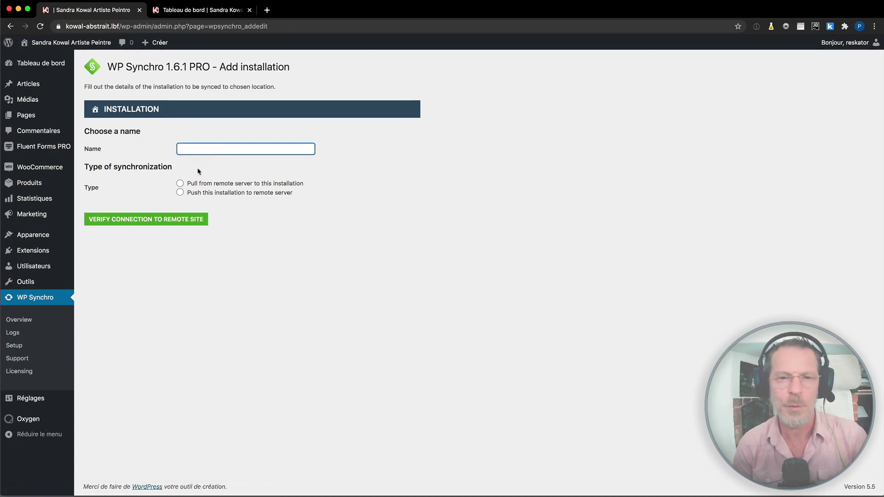
{"action": "type", "text": "Fro"}
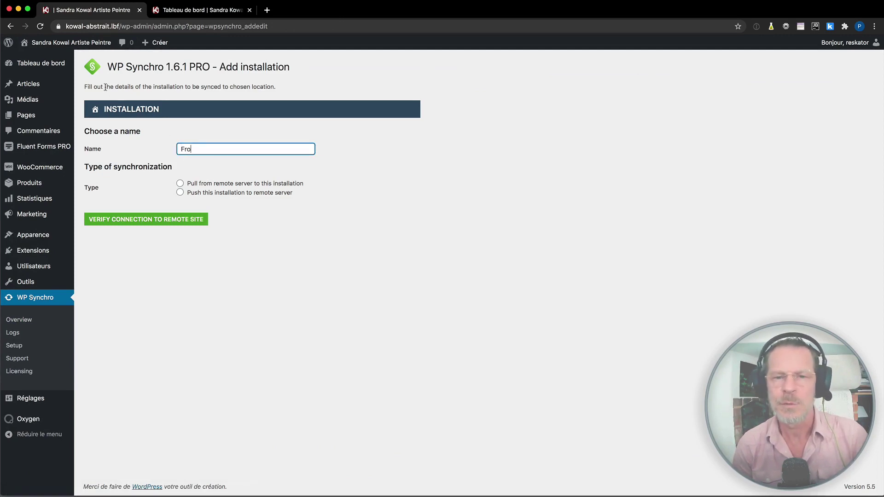
{"action": "type", "text": "m .lbf"}
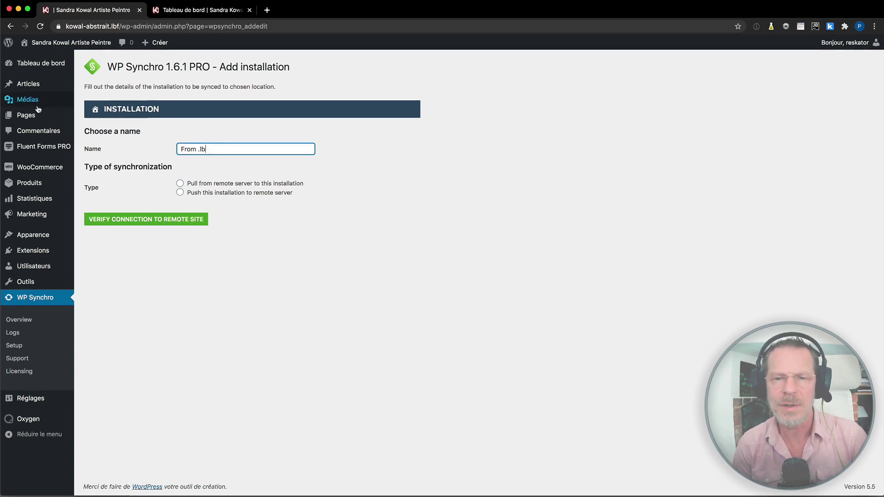
{"action": "mouse_move", "coordinate": [27, 99]}
{"action": "type", "text": "to "}
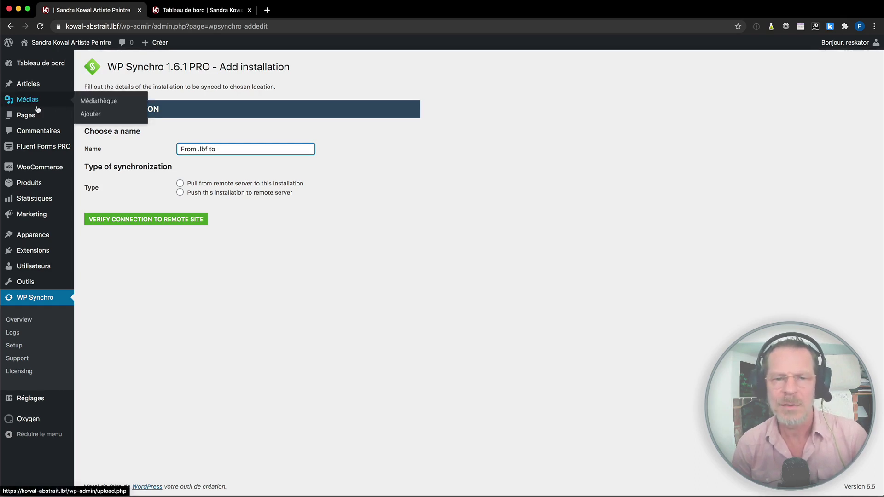
{"action": "type", "text": "dev3"}
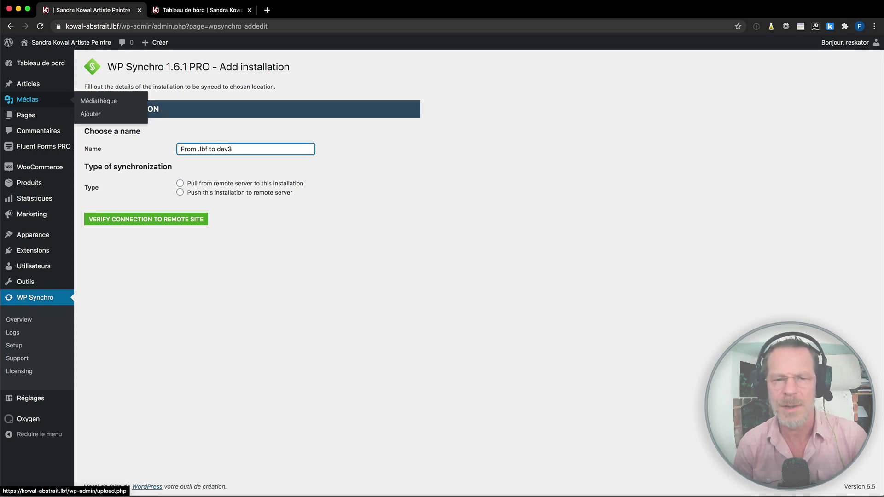
{"action": "left_click", "coordinate": [180, 193]}
{"action": "left_click", "coordinate": [251, 226]}
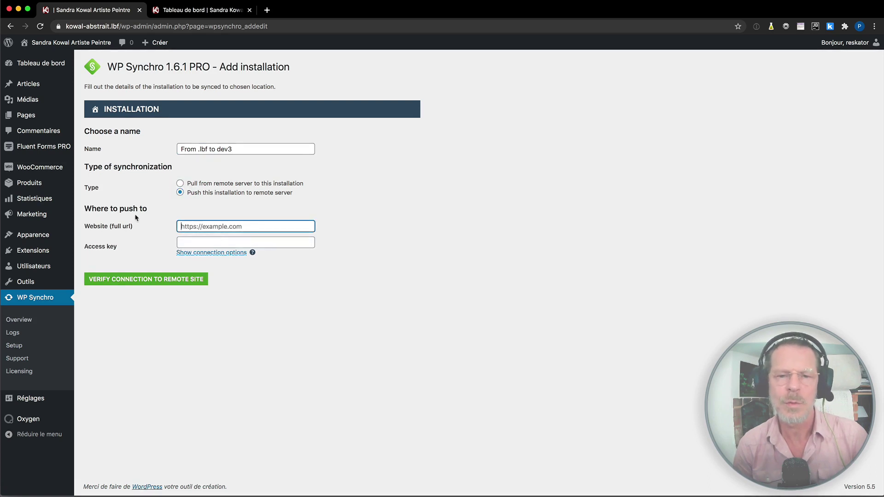
{"action": "type", "text": "https:"}
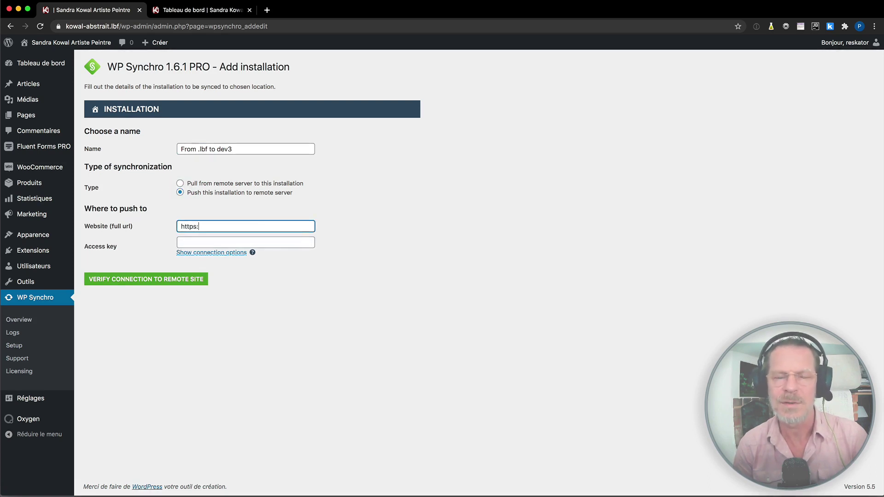
{"action": "type", "text": "//dev3.reskator."}
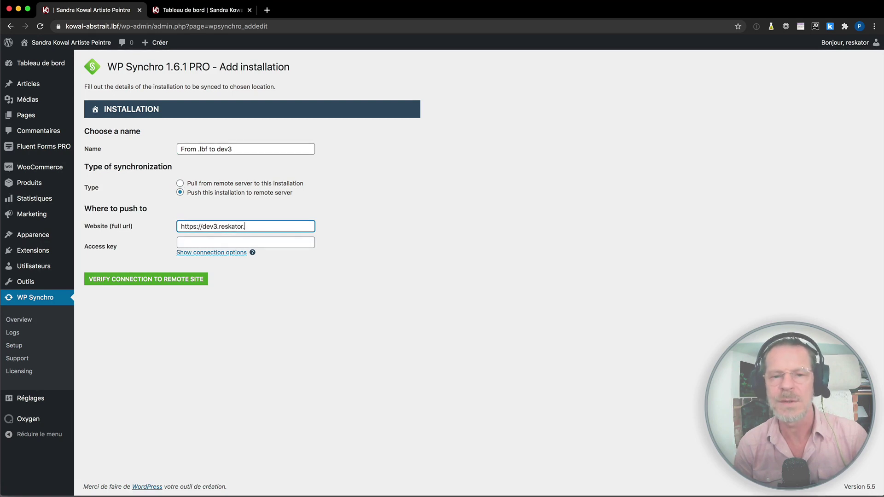
{"action": "key", "text": "Tab"}
- In the dev3 site's WP Synchro setup, copy the access key, allow push to this site and save the settings
{"action": "left_click", "coordinate": [203, 10]}
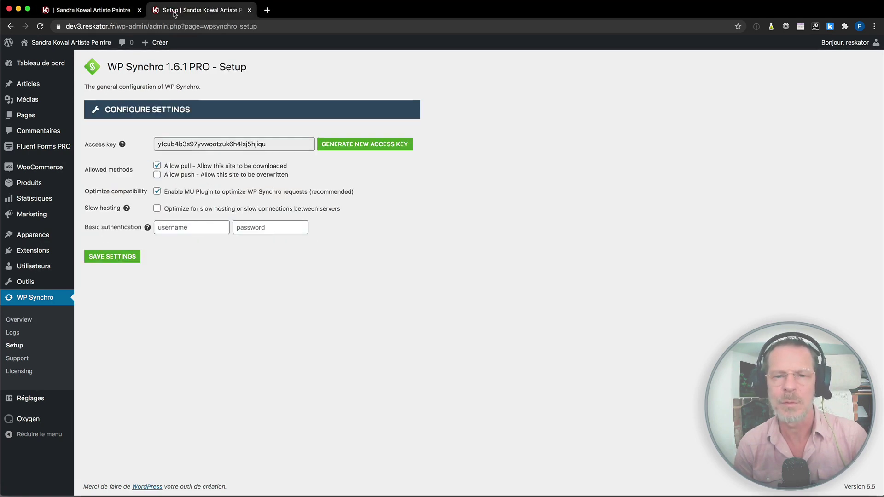
{"action": "double_click", "coordinate": [210, 142]}
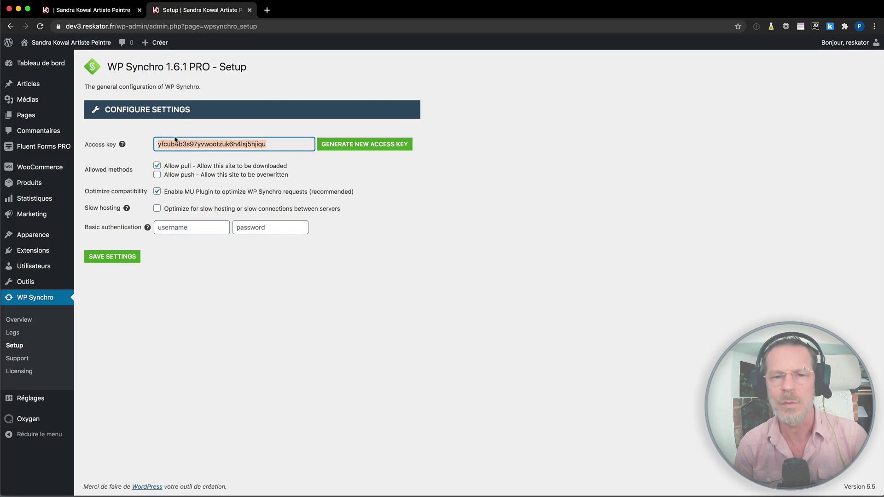
{"action": "left_click", "coordinate": [158, 176]}
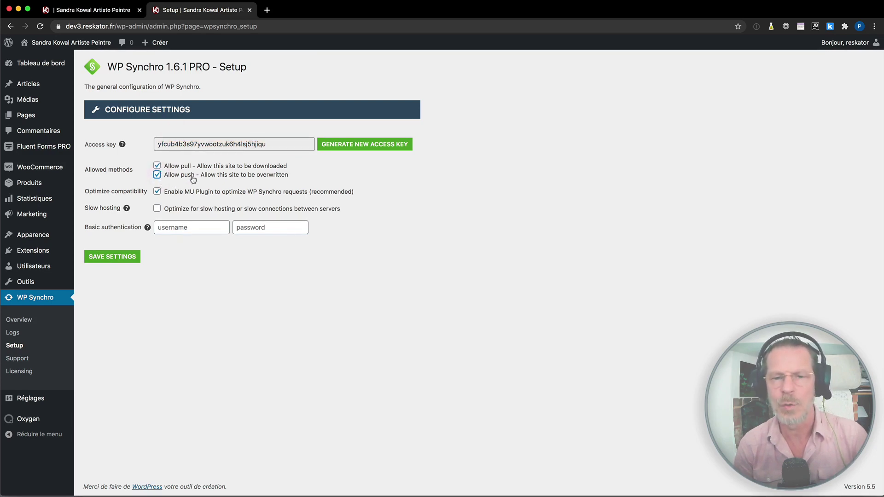
{"action": "left_click", "coordinate": [121, 257]}
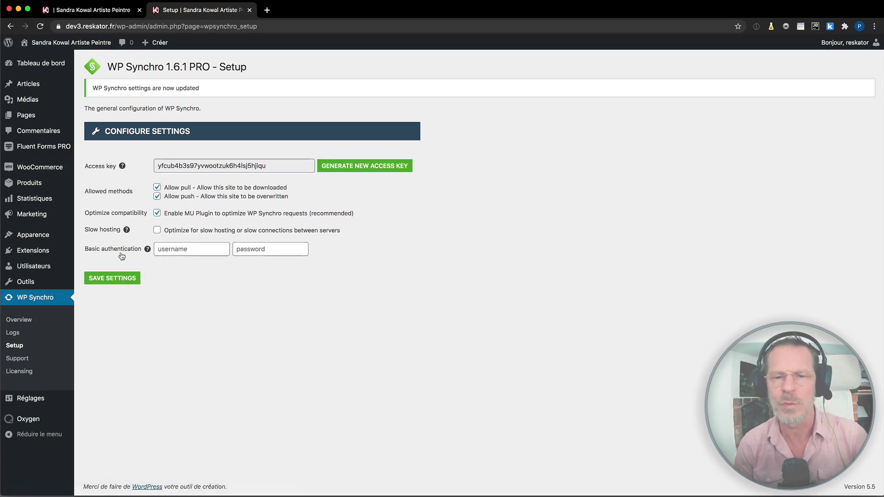
- Return to the new installation on kowal-abstrait.lbf and paste the remote site's access key
{"action": "left_click", "coordinate": [89, 11]}
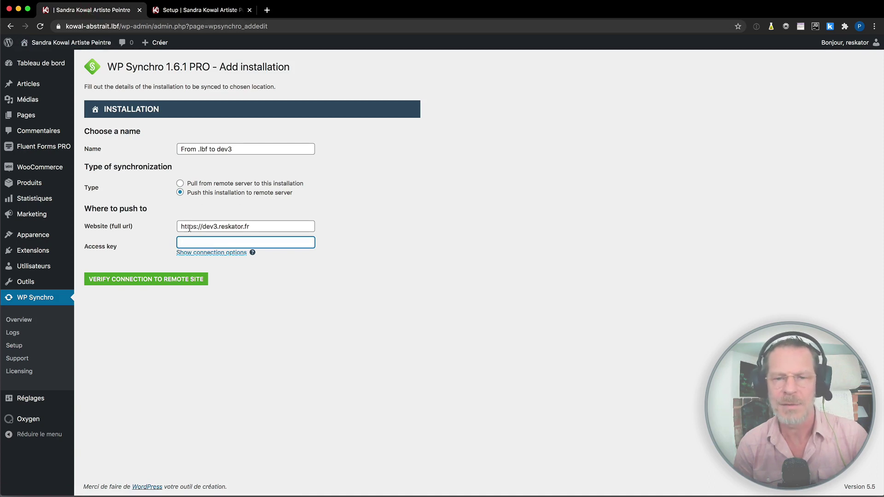
{"action": "key", "text": "super+v"}
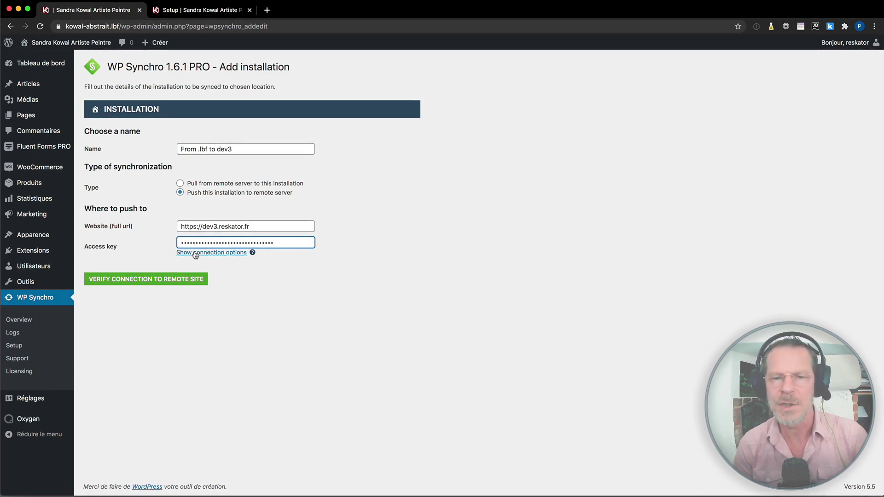
- Show the connection options, turn off SSL certificate verification and verify the connection to the remote site
{"action": "left_click", "coordinate": [195, 255]}
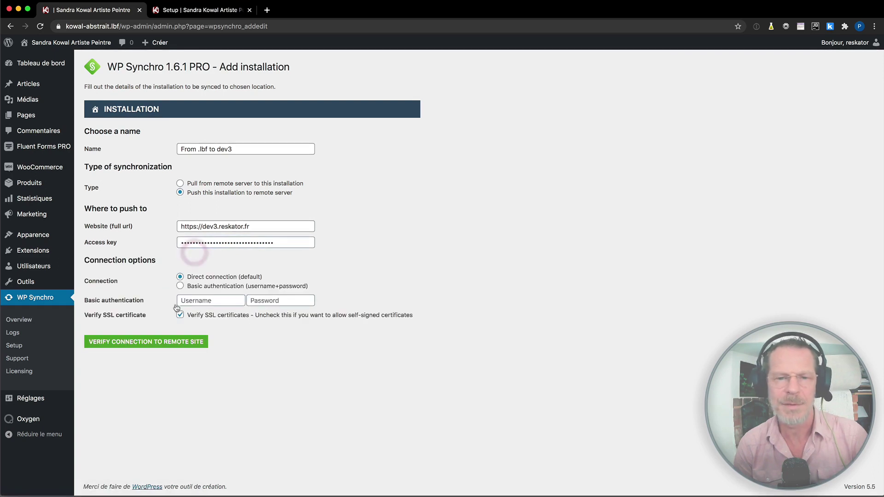
{"action": "left_click", "coordinate": [180, 315]}
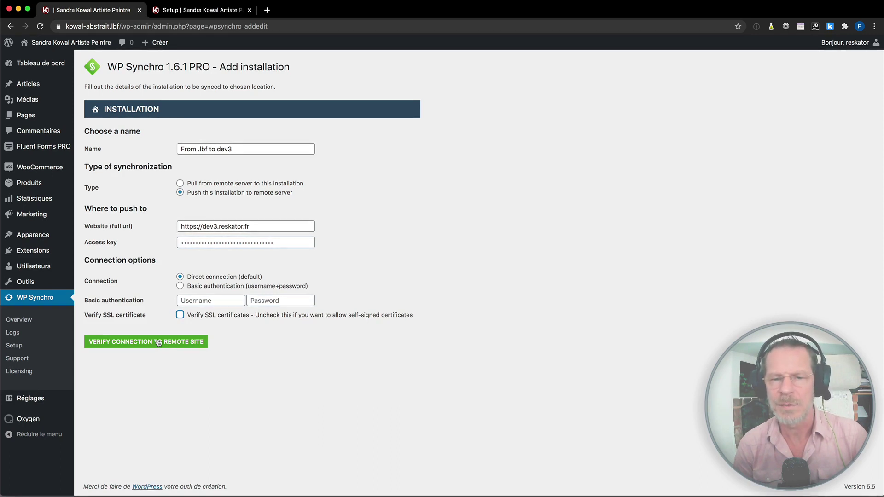
{"action": "left_click", "coordinate": [158, 343]}
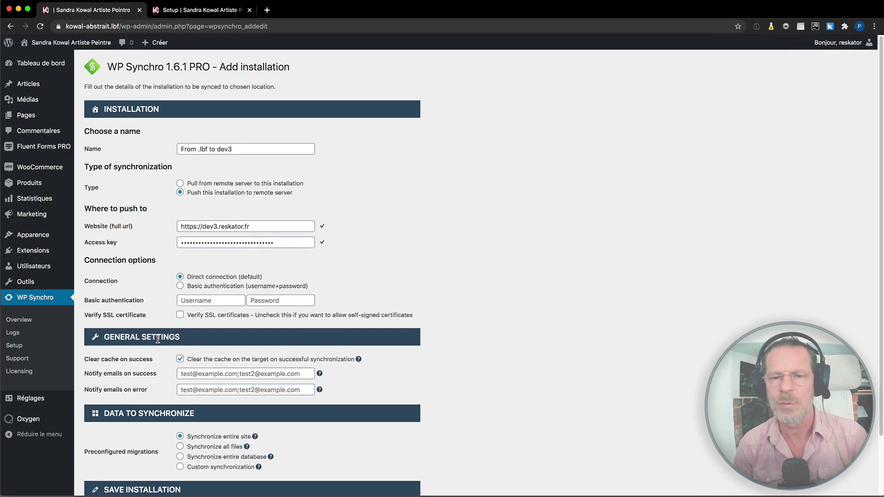
- Choose custom synchronization and include both files and database in the data to synchronize
{"action": "scroll", "coordinate": [158, 340], "scroll_direction": "down", "scroll_amount": 3}
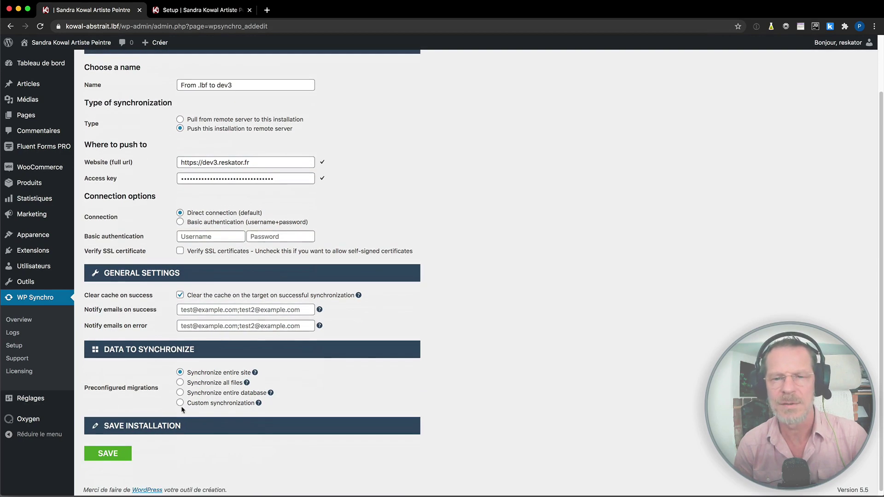
{"action": "left_click", "coordinate": [179, 400]}
{"action": "scroll", "coordinate": [178, 402], "scroll_direction": "down", "scroll_amount": 1}
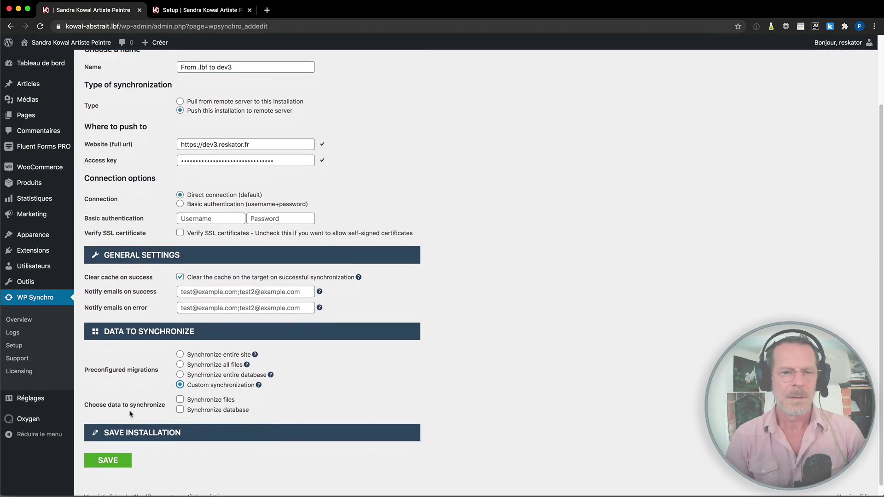
{"action": "left_click", "coordinate": [179, 390]}
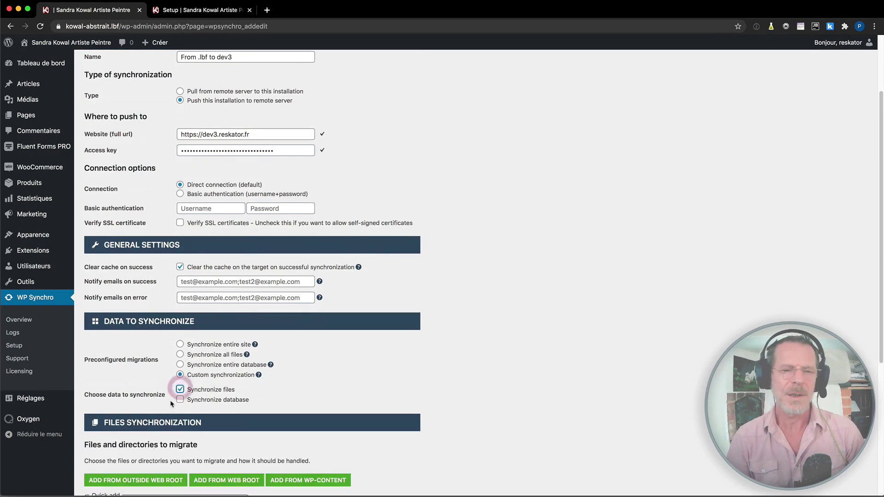
{"action": "left_click", "coordinate": [179, 400]}
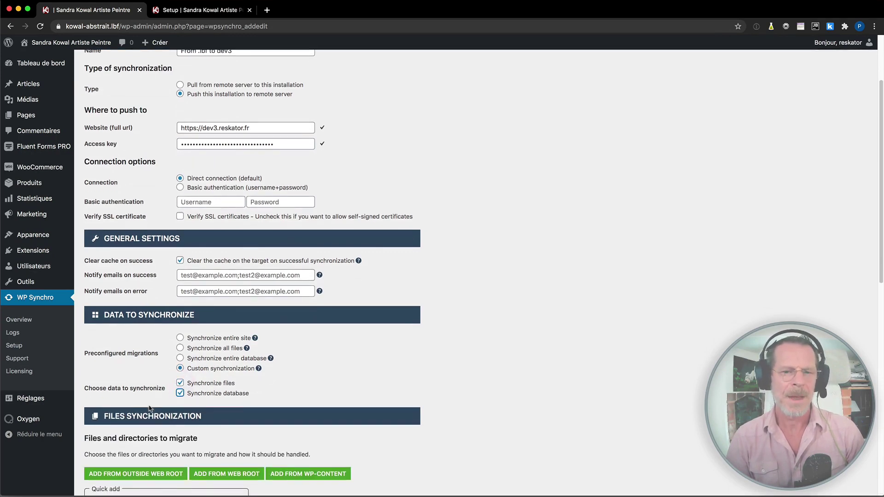
- Add .DS_Store, backups, updraft, et-cache, et_temp and wflogs after node_modules in the general file exclusions
{"action": "scroll", "coordinate": [149, 407], "scroll_direction": "down", "scroll_amount": 5}
{"action": "scroll", "coordinate": [150, 408], "scroll_direction": "down", "scroll_amount": 1}
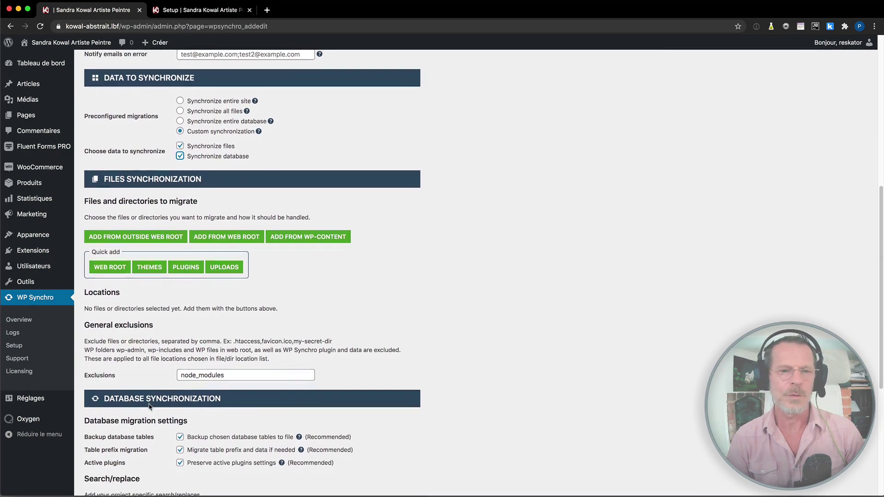
{"action": "scroll", "coordinate": [150, 408], "scroll_direction": "down", "scroll_amount": 1}
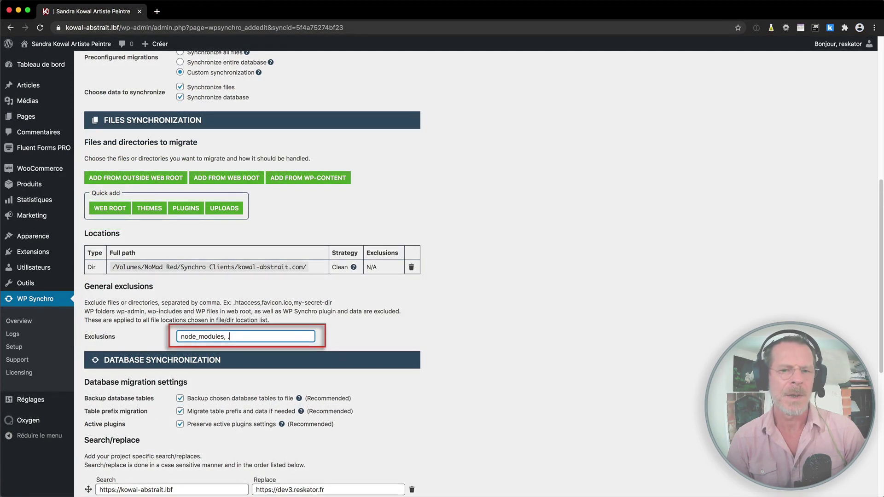
{"action": "type", "text": ".DS_Sto"}
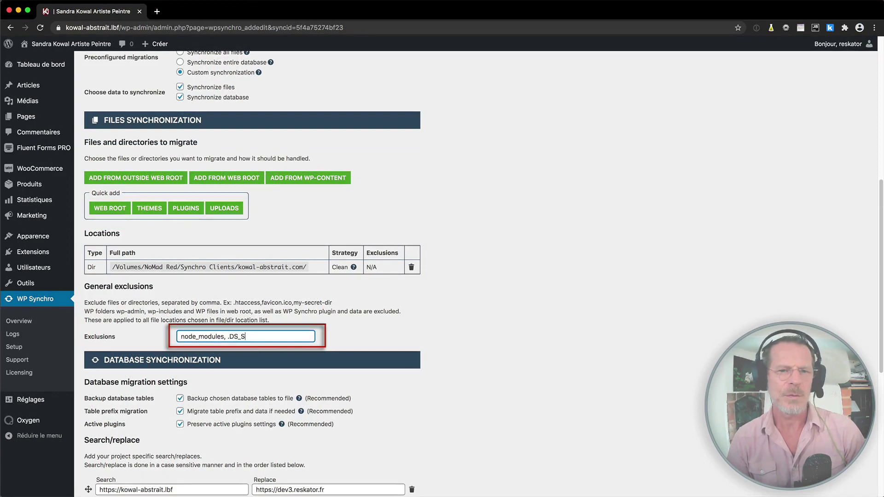
{"action": "type", "text": ", "}
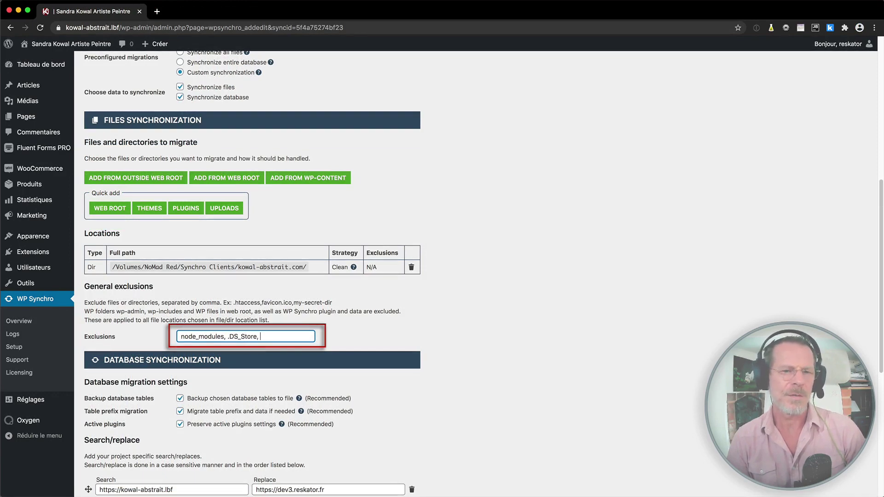
{"action": "type", "text": "backu"}
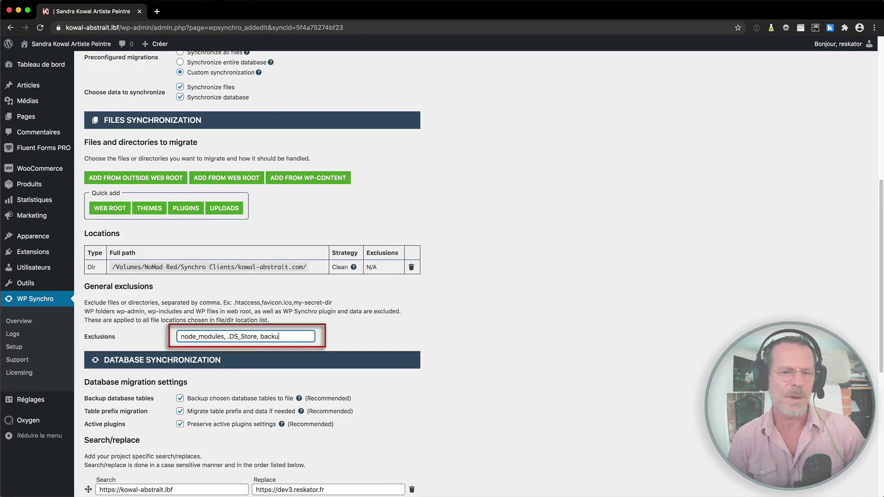
{"action": "type", "text": "ps, upd"}
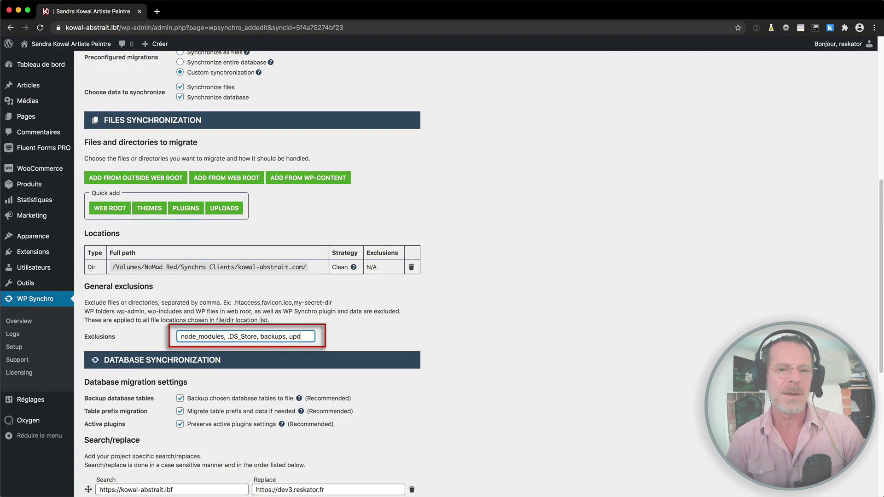
{"action": "type", "text": "raft, "}
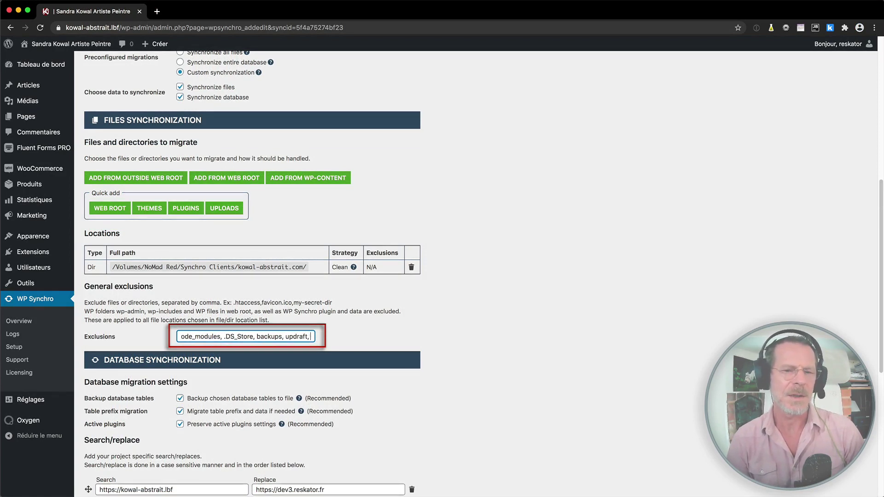
{"action": "type", "text": "et-"}
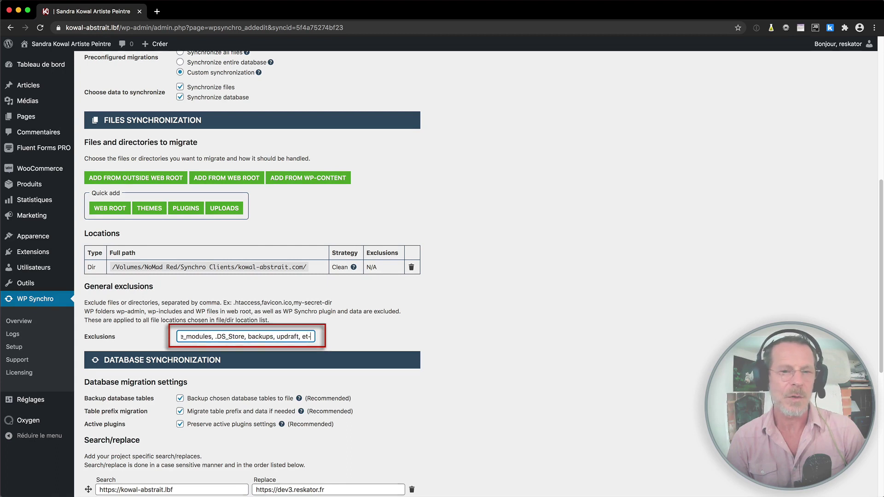
{"action": "type", "text": "cach"}
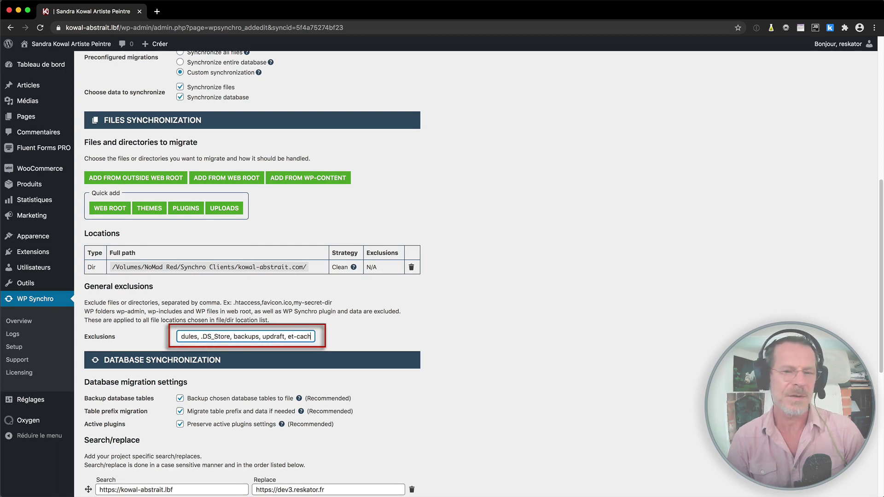
{"action": "type", "text": "e, et"}
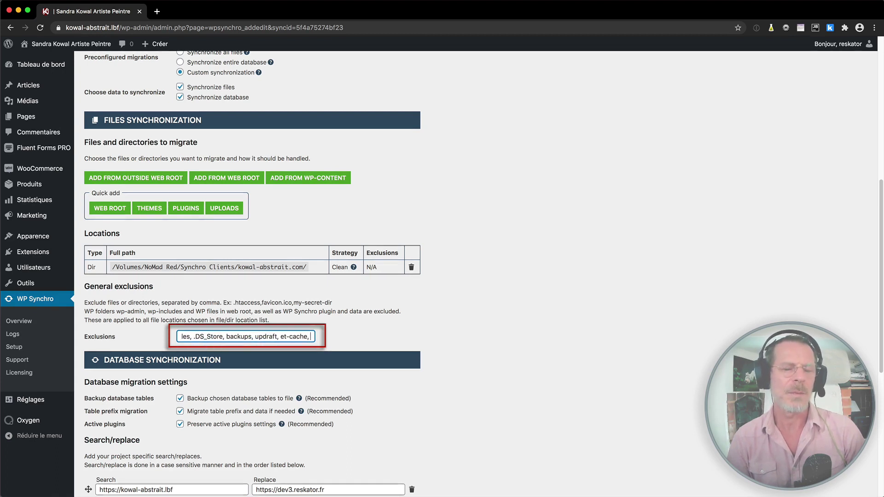
{"action": "type", "text": "_temp,"}
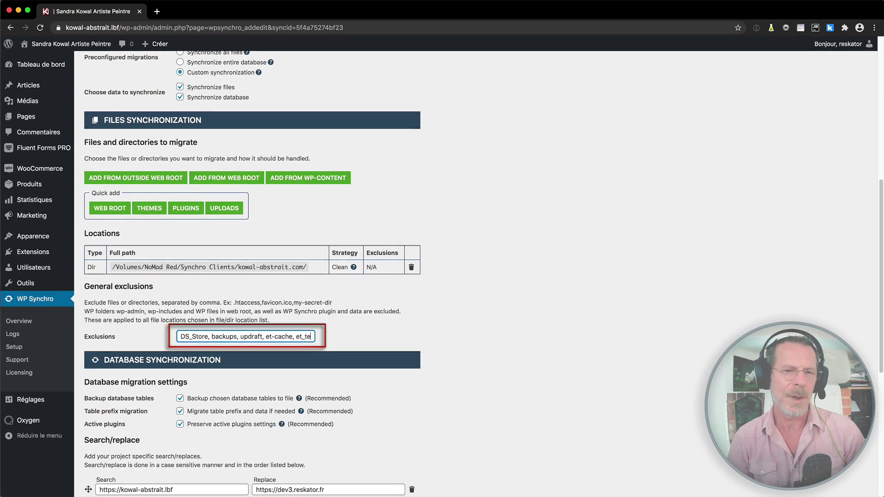
{"action": "type", "text": " wflogs"}
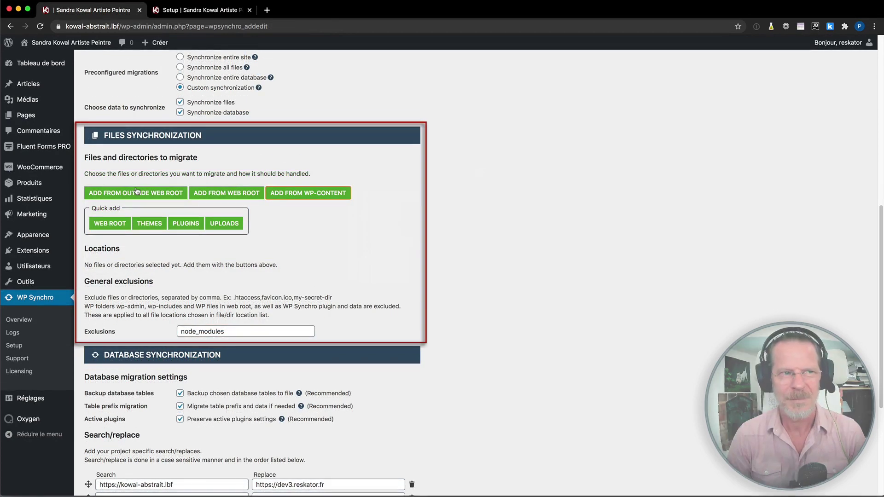
- Examine the files and directories offered outside the web root, in the web root and in wp-content, including the kowal-abstrait.com folder's contents
{"action": "left_click", "coordinate": [137, 191]}
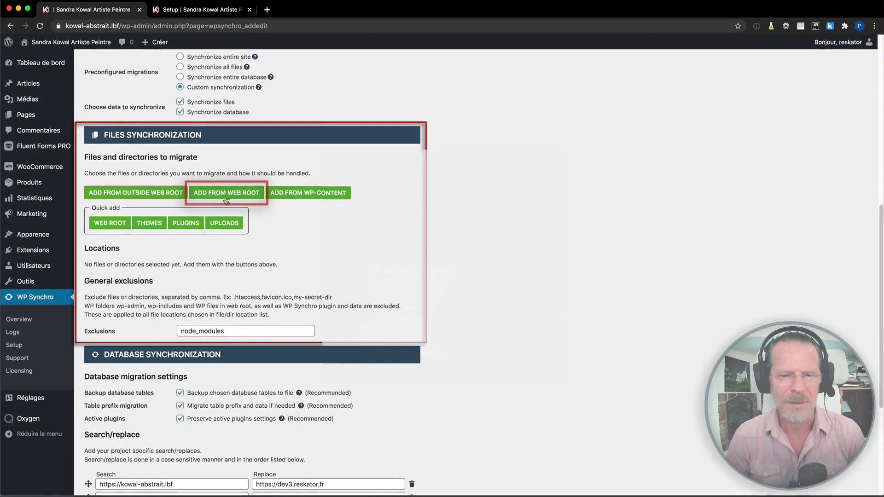
{"action": "left_click", "coordinate": [226, 192]}
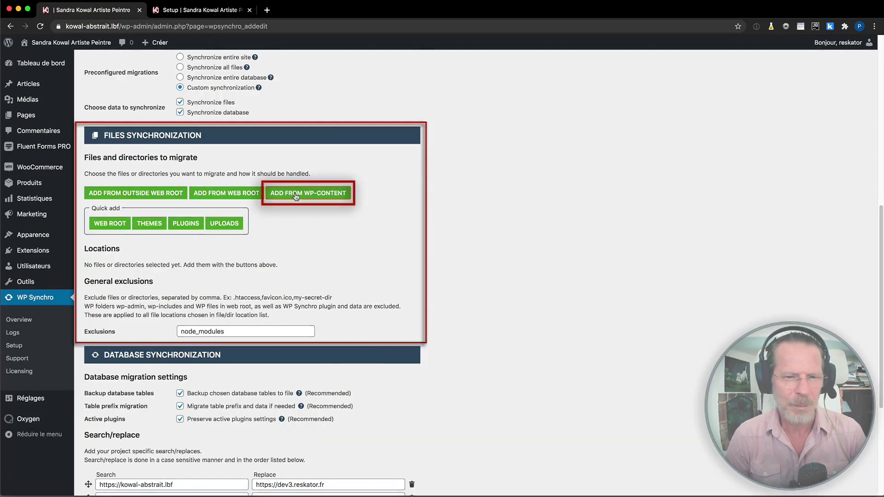
{"action": "left_click", "coordinate": [296, 193]}
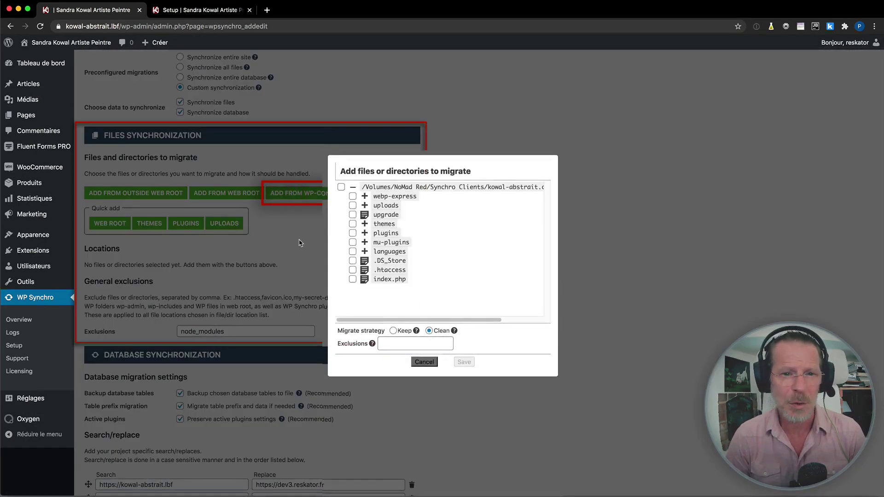
{"action": "left_click", "coordinate": [300, 243]}
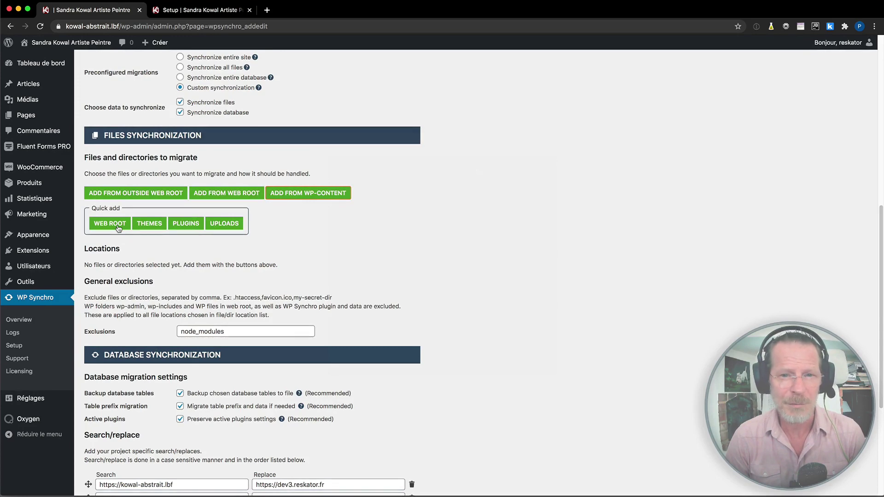
{"action": "left_click", "coordinate": [136, 191]}
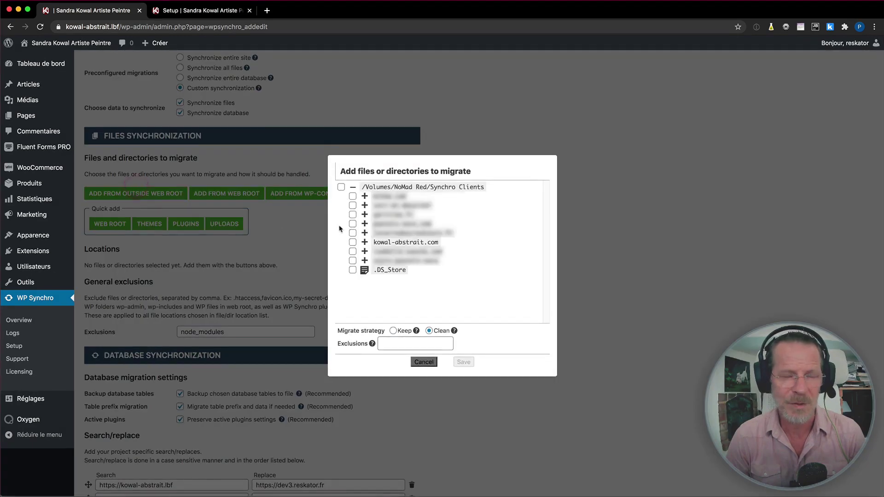
{"action": "left_click", "coordinate": [365, 243]}
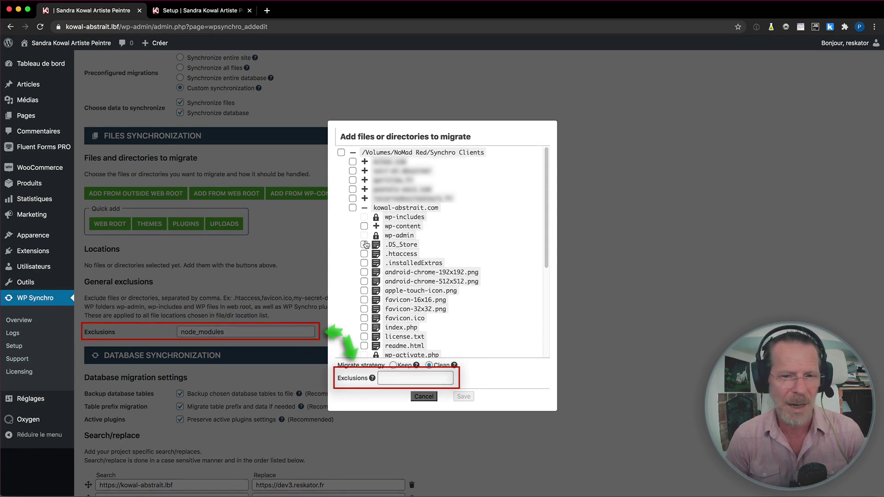
{"action": "left_click", "coordinate": [298, 239]}
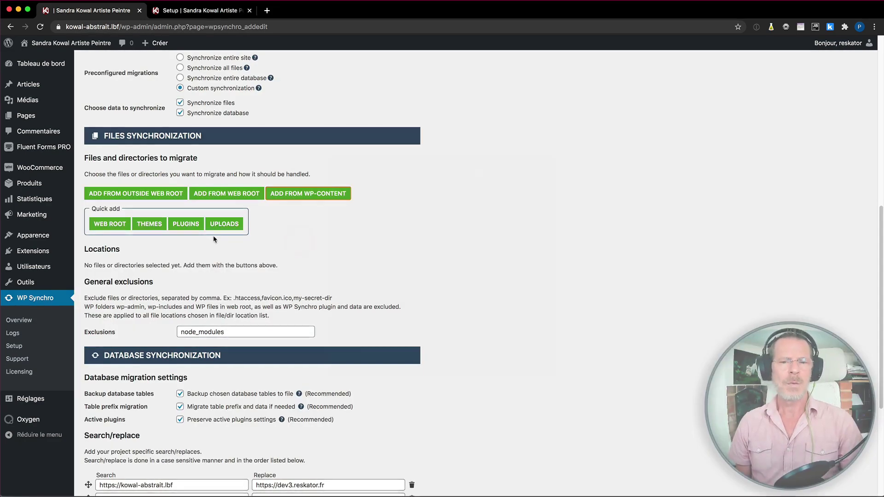
- Quick-add the whole web root to the locations to migrate
{"action": "left_click", "coordinate": [119, 229]}
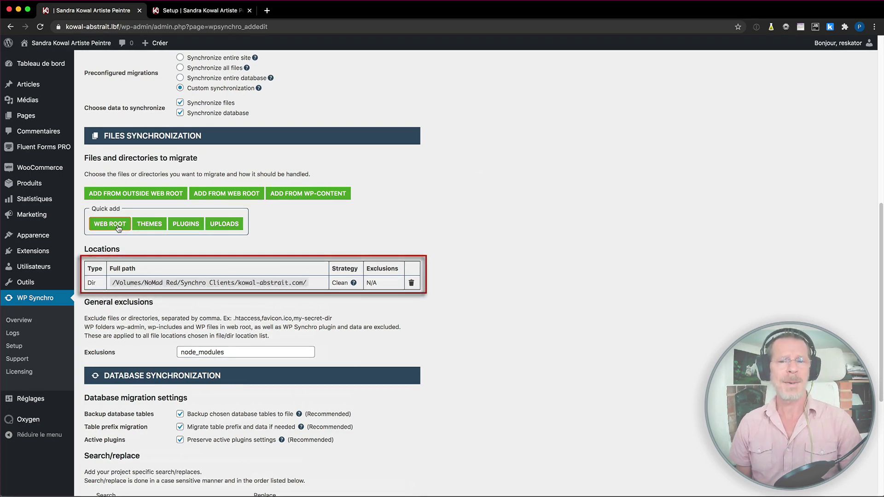
{"action": "left_click", "coordinate": [221, 352]}
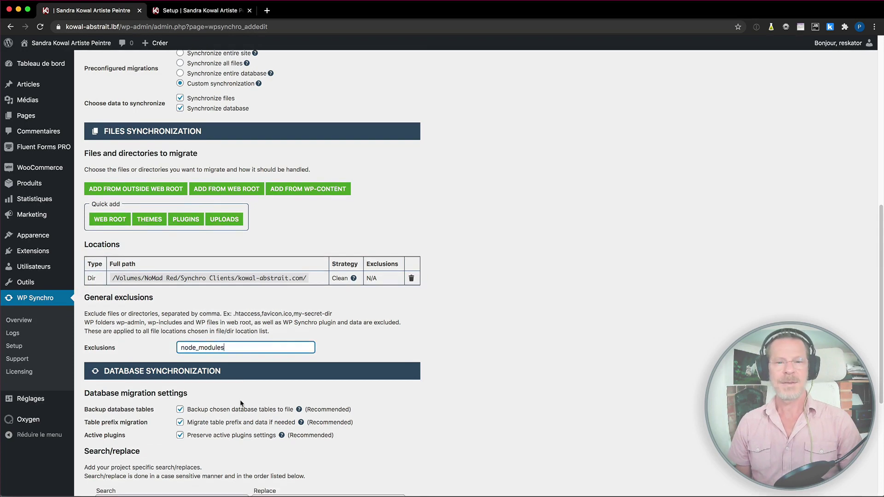
- Turn off synchronizing all database tables and select only the tables from wp_actionscheduler_actions through wp_users
{"action": "scroll", "coordinate": [241, 404], "scroll_direction": "down", "scroll_amount": 5}
{"action": "scroll", "coordinate": [241, 404], "scroll_direction": "down", "scroll_amount": 3}
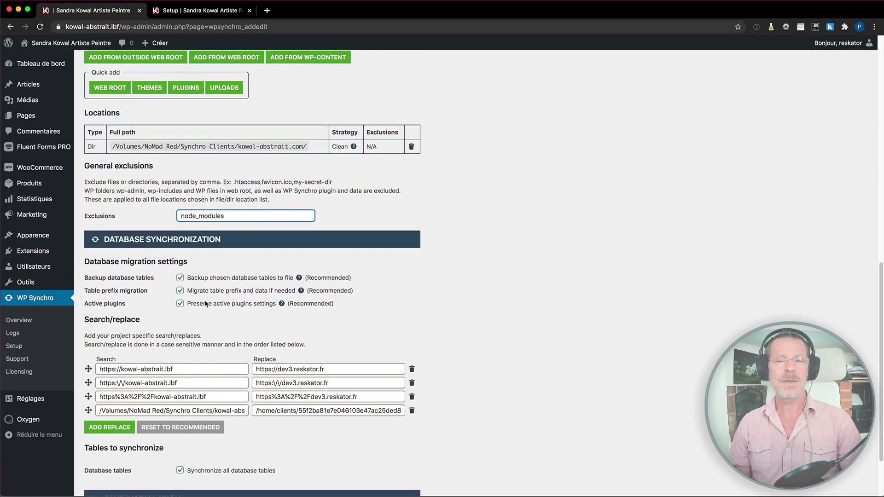
{"action": "scroll", "coordinate": [206, 304], "scroll_direction": "down", "scroll_amount": 1}
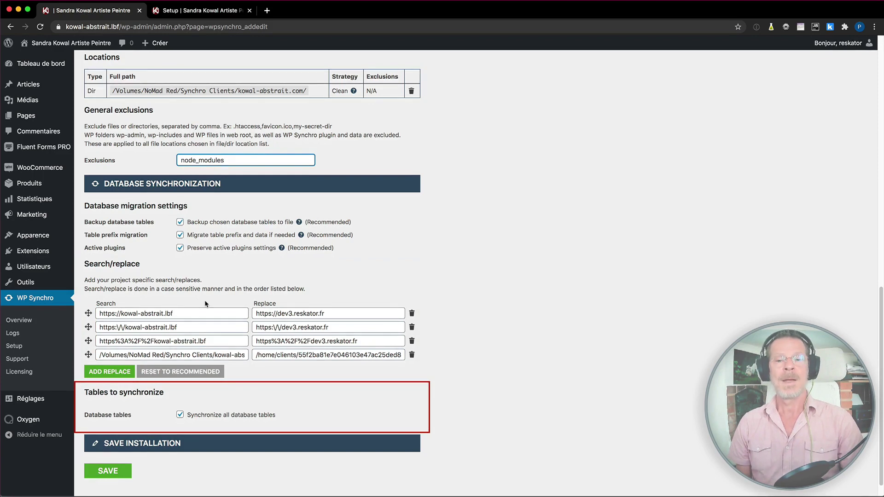
{"action": "scroll", "coordinate": [206, 304], "scroll_direction": "down", "scroll_amount": 1}
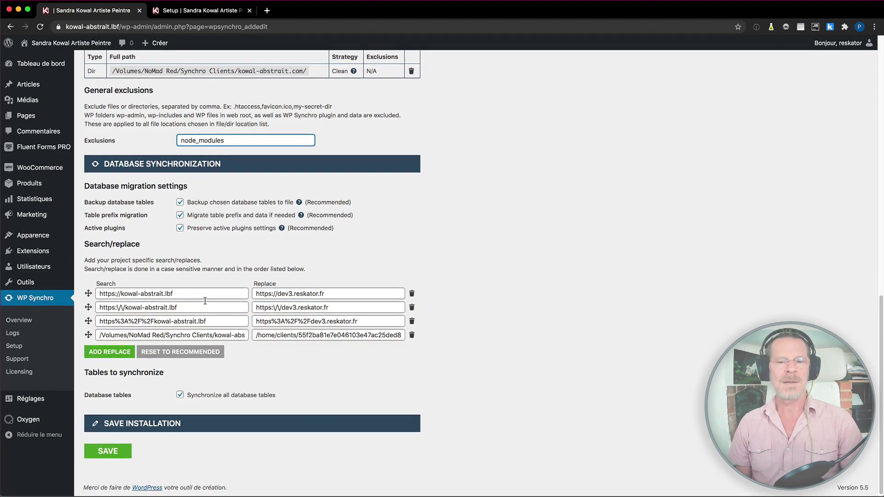
{"action": "left_click", "coordinate": [180, 396]}
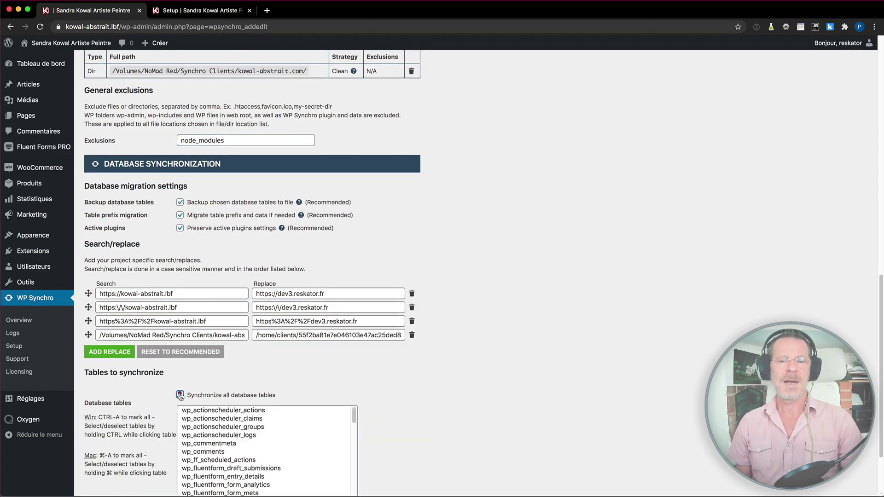
{"action": "scroll", "coordinate": [171, 396], "scroll_direction": "down", "scroll_amount": 3}
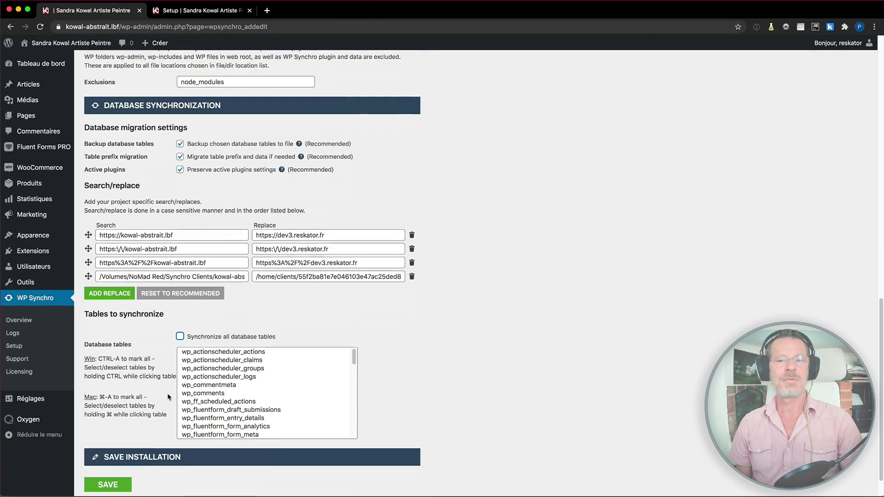
{"action": "scroll", "coordinate": [168, 397], "scroll_direction": "down", "scroll_amount": 2}
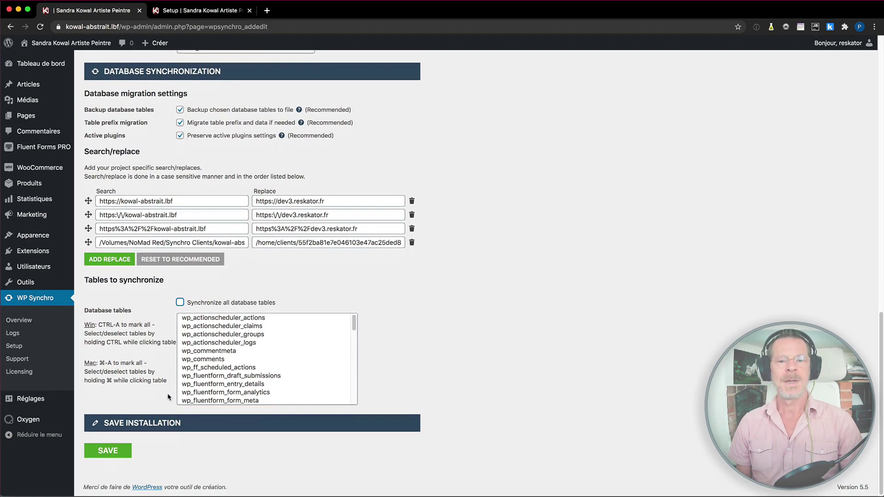
{"action": "left_click", "coordinate": [210, 320]}
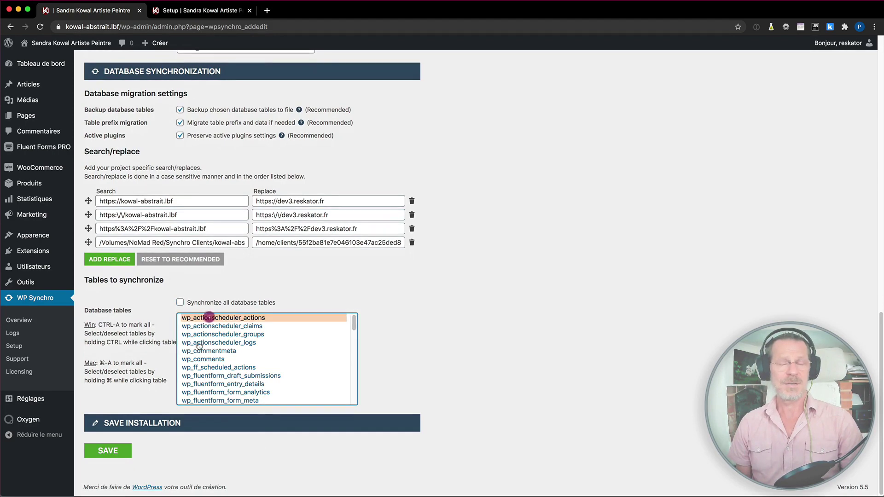
{"action": "scroll", "coordinate": [202, 341], "scroll_direction": "down", "scroll_amount": 10}
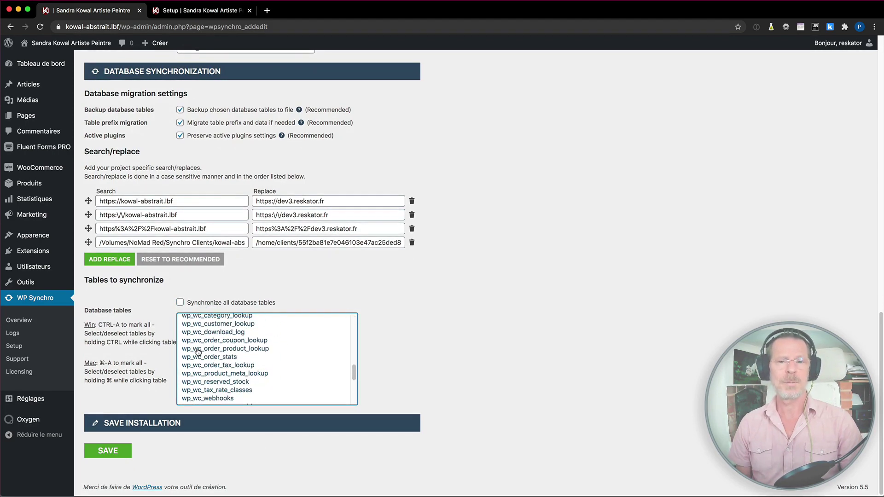
{"action": "scroll", "coordinate": [198, 353], "scroll_direction": "up", "scroll_amount": 3}
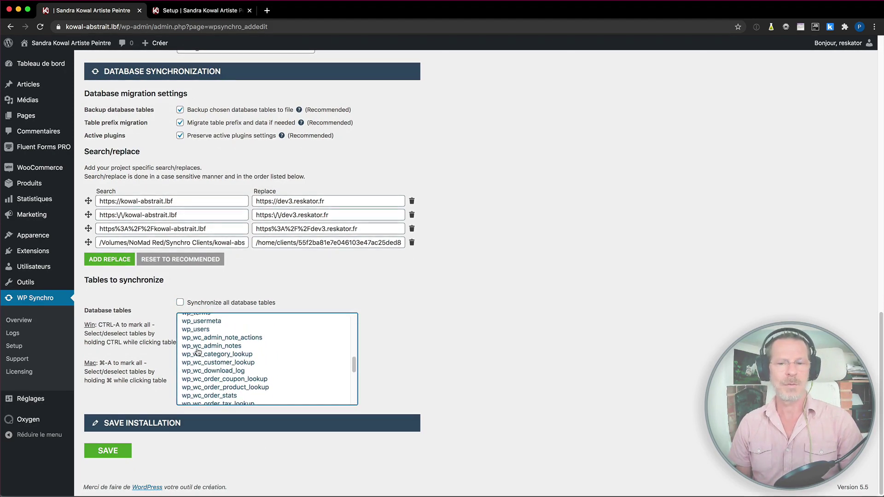
{"action": "left_click", "coordinate": [201, 330], "text": "shift"}
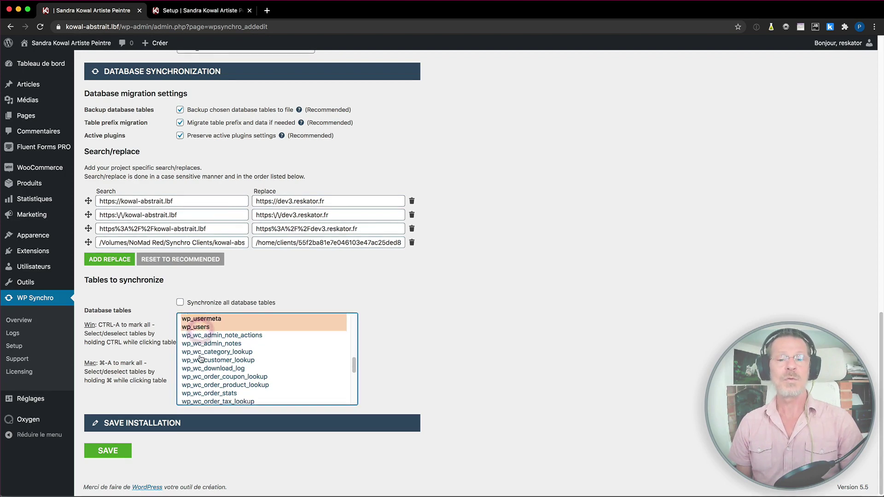
{"action": "scroll", "coordinate": [201, 360], "scroll_direction": "down", "scroll_amount": 5}
{"action": "scroll", "coordinate": [201, 359], "scroll_direction": "down", "scroll_amount": 2}
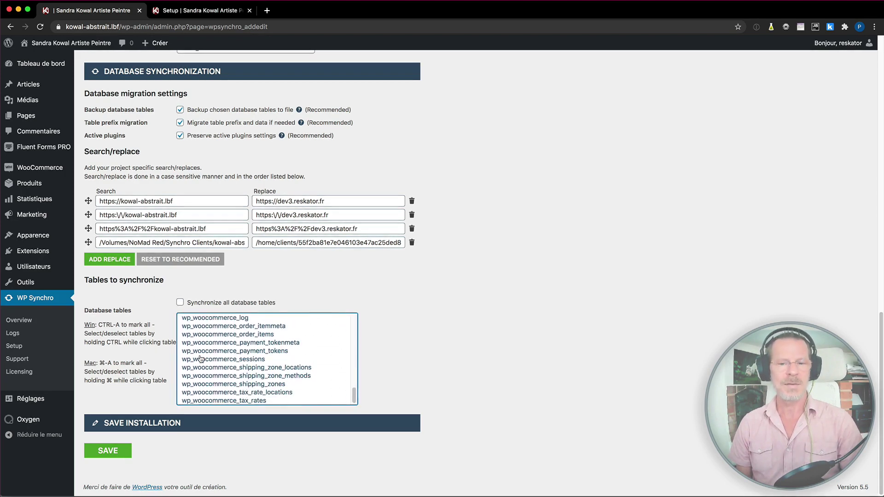
{"action": "scroll", "coordinate": [201, 359], "scroll_direction": "up", "scroll_amount": 5}
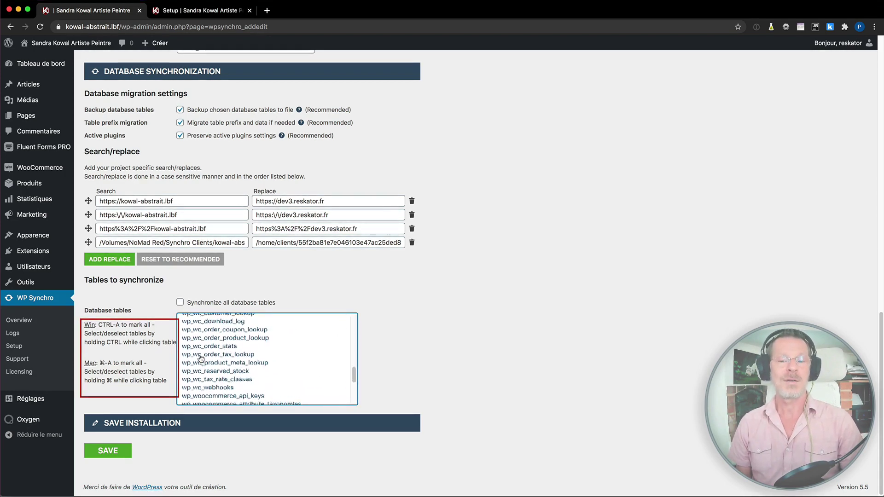
{"action": "scroll", "coordinate": [201, 359], "scroll_direction": "up", "scroll_amount": 10}
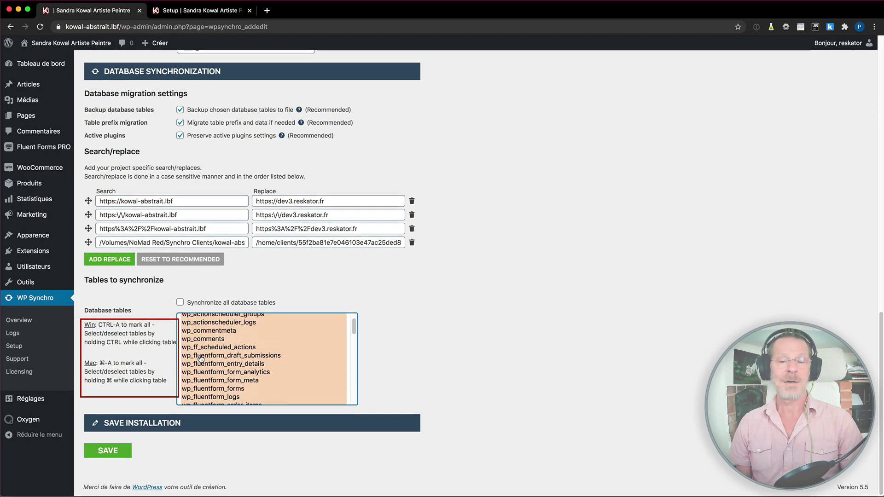
{"action": "scroll", "coordinate": [202, 359], "scroll_direction": "up", "scroll_amount": 2}
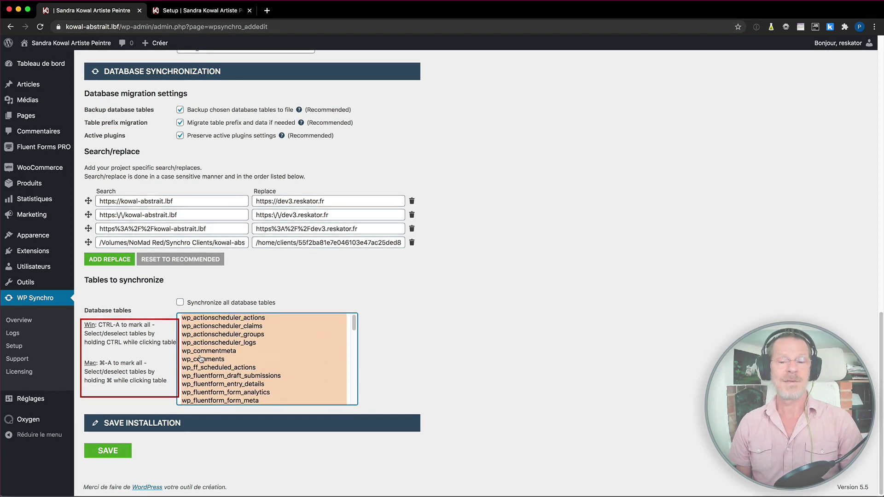
- Name the installation "From .lbf to dev3 (without WooC tables)" and save it
{"action": "left_click", "coordinate": [116, 450]}
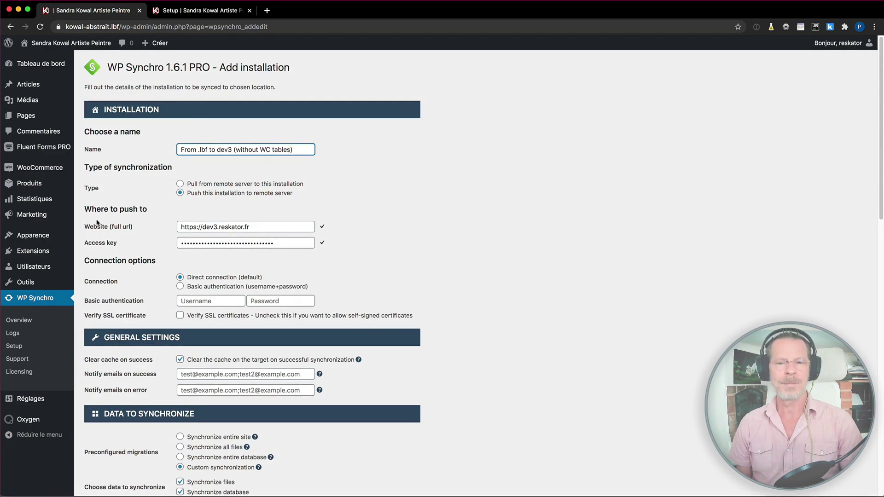
{"action": "scroll", "coordinate": [121, 283], "scroll_direction": "down", "scroll_amount": 8}
{"action": "scroll", "coordinate": [122, 282], "scroll_direction": "down", "scroll_amount": 6}
{"action": "left_click", "coordinate": [112, 451]}
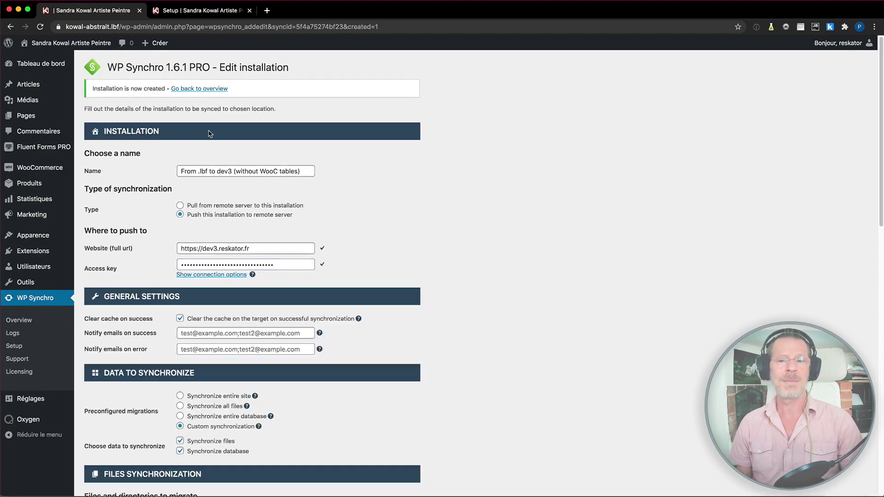
- Return to the installations overview and run the saved installation's synchronization
{"action": "left_click", "coordinate": [208, 90]}
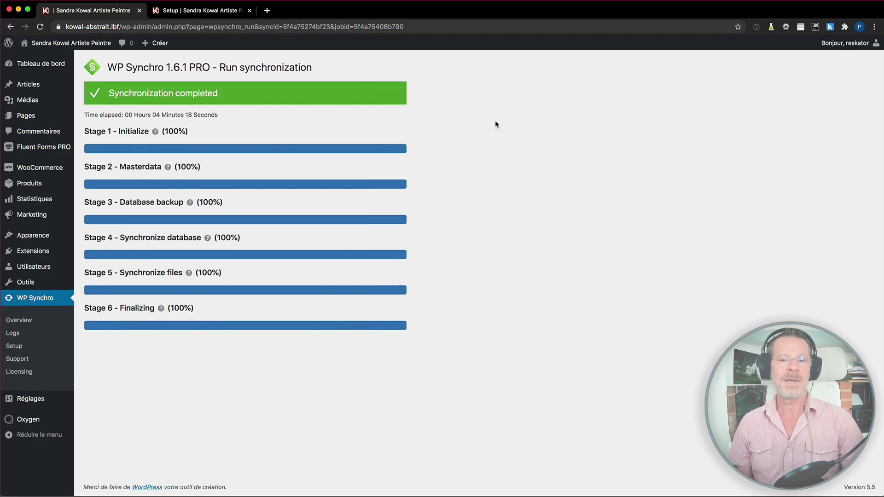
- Switch to the dev3.reskator.fr admin and log back in with the account's username and password
{"action": "left_click", "coordinate": [198, 10]}
{"action": "type", "text": "reskator"}
{"action": "key", "text": "Tab"}
{"action": "type", "text": "•••••"}
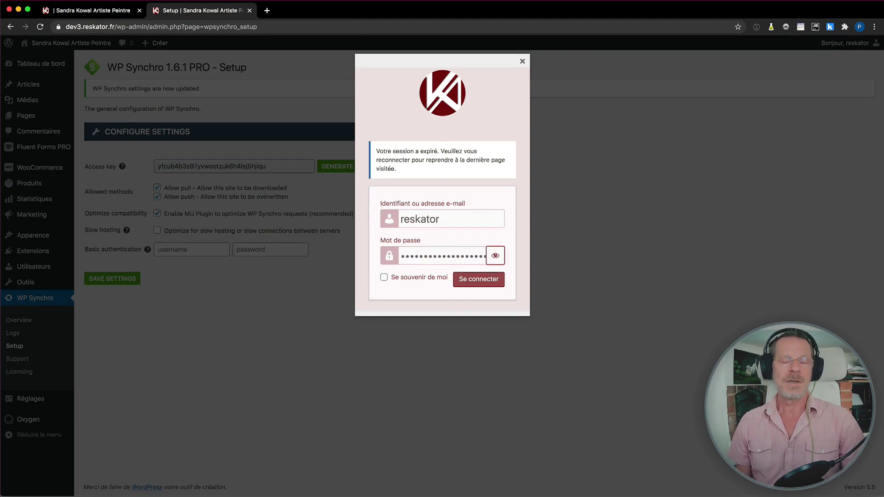
{"action": "key", "text": "Return"}
- Check the home page and Boutique products on the public dev3.reskator.fr site, and return to the local site's synchronization page
{"action": "mouse_move", "coordinate": [76, 43]}
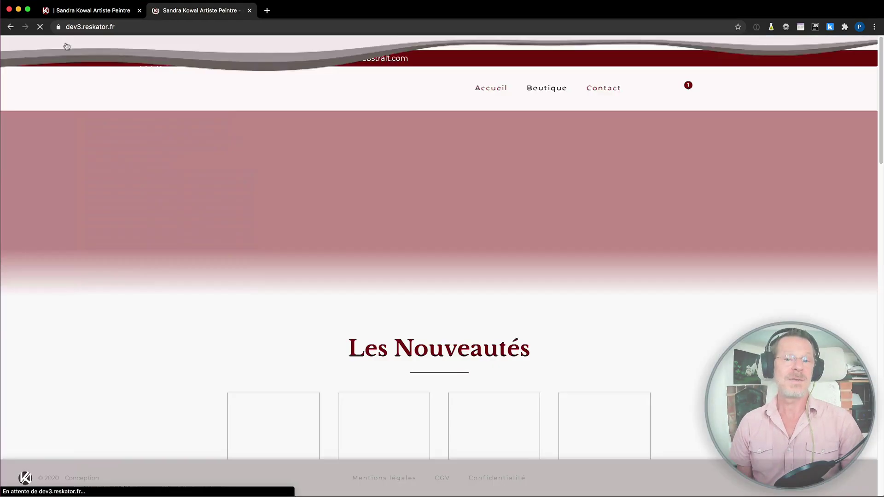
{"action": "scroll", "coordinate": [242, 212], "scroll_direction": "down", "scroll_amount": 15}
{"action": "scroll", "coordinate": [241, 212], "scroll_direction": "down", "scroll_amount": 12}
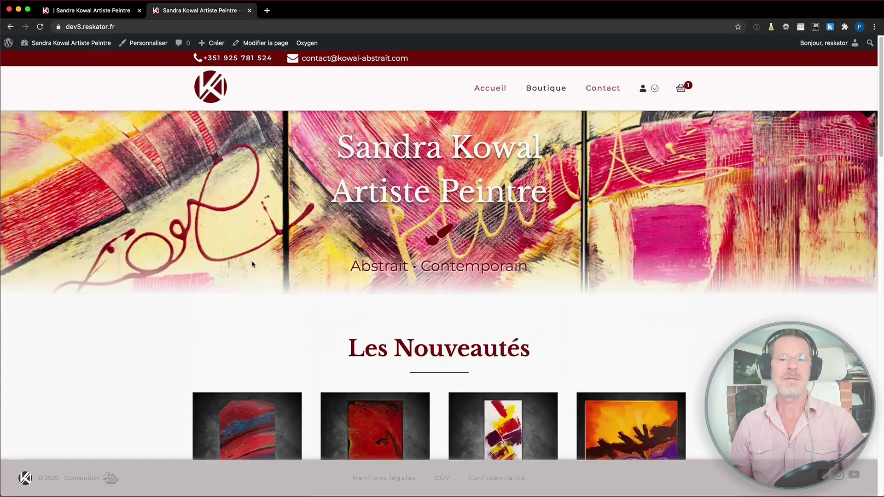
{"action": "left_click", "coordinate": [541, 89]}
{"action": "scroll", "coordinate": [341, 202], "scroll_direction": "down", "scroll_amount": 5}
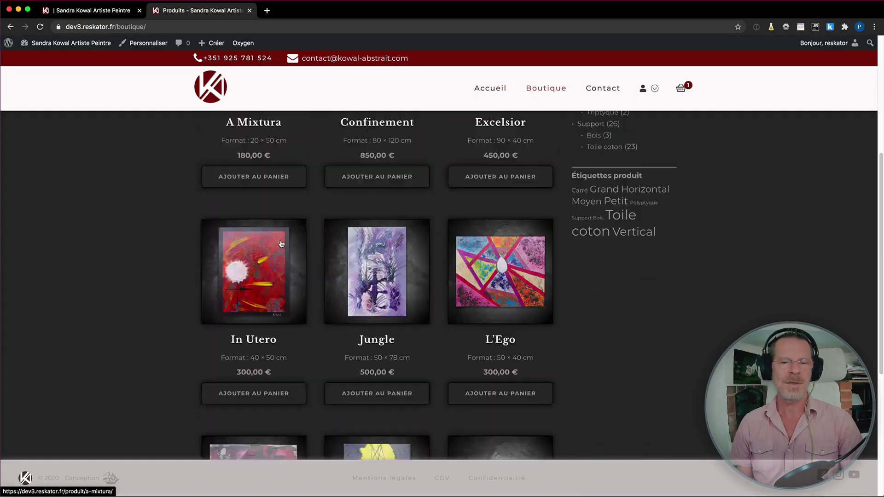
{"action": "scroll", "coordinate": [341, 203], "scroll_direction": "up", "scroll_amount": 5}
{"action": "left_click", "coordinate": [88, 10]}
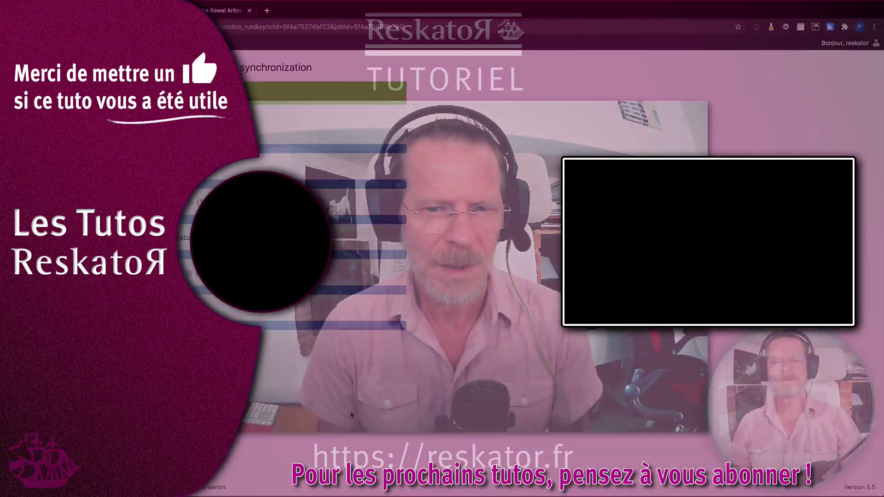